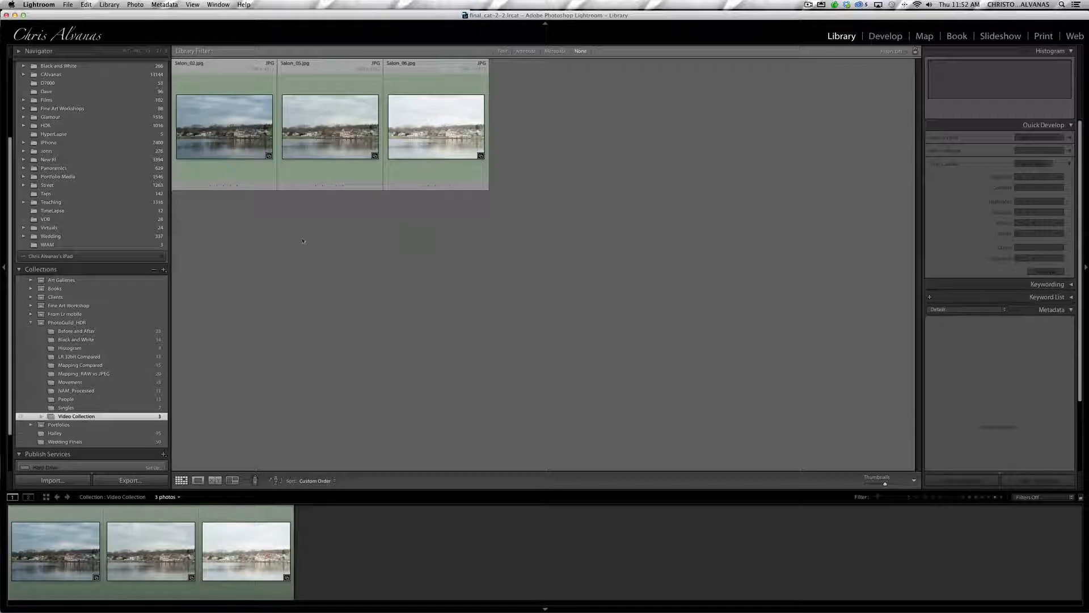
Select all three Salon bracketed exposures and send them to Merge to HDR Pro in Photoshop, opening despite the Camera Raw warning
click(241, 138)
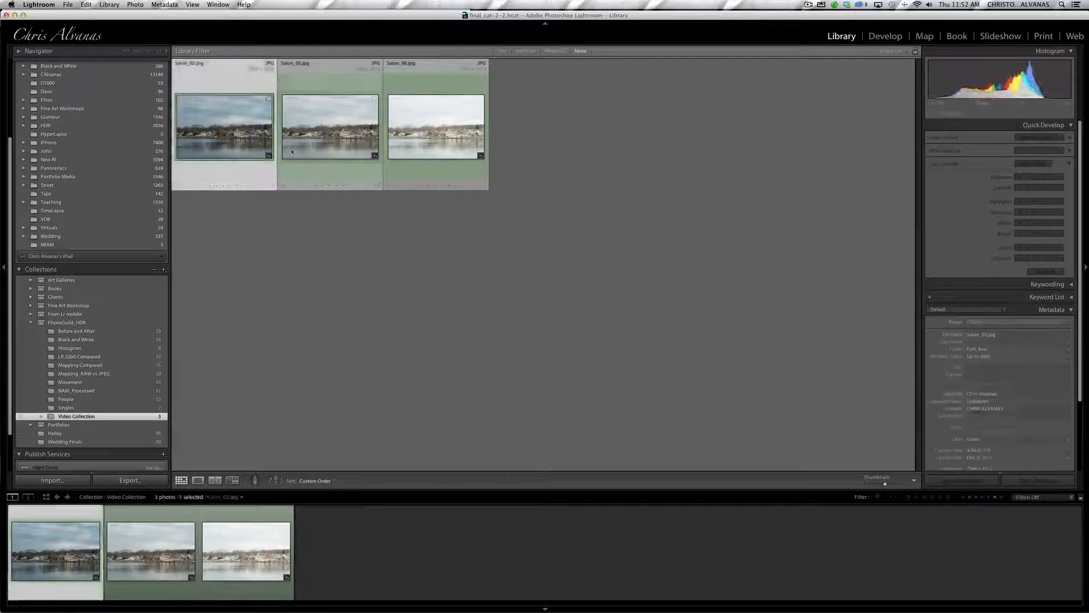
key(super+a)
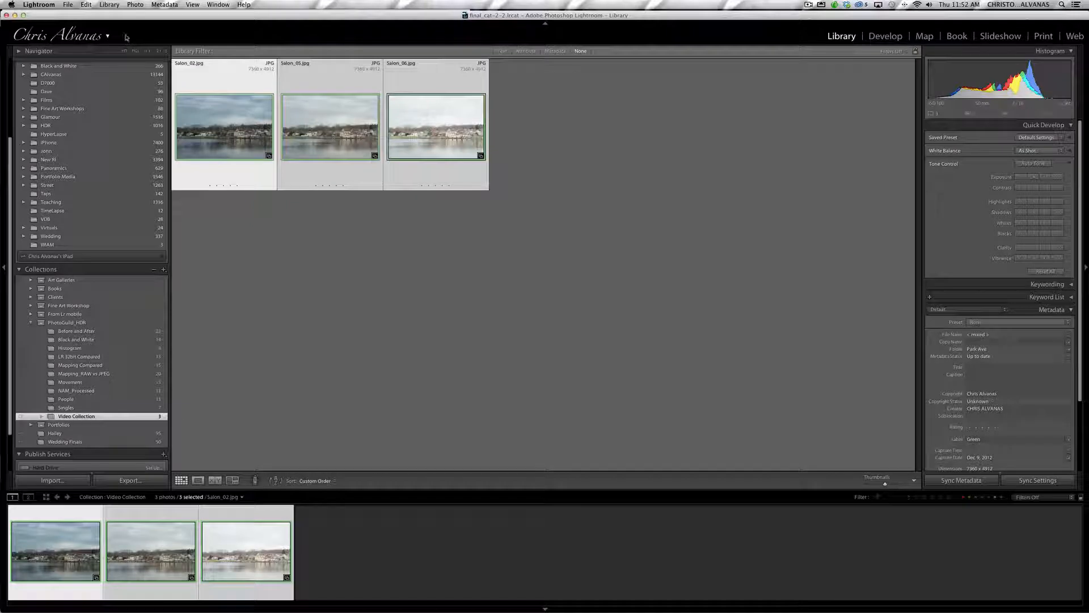
click(138, 5)
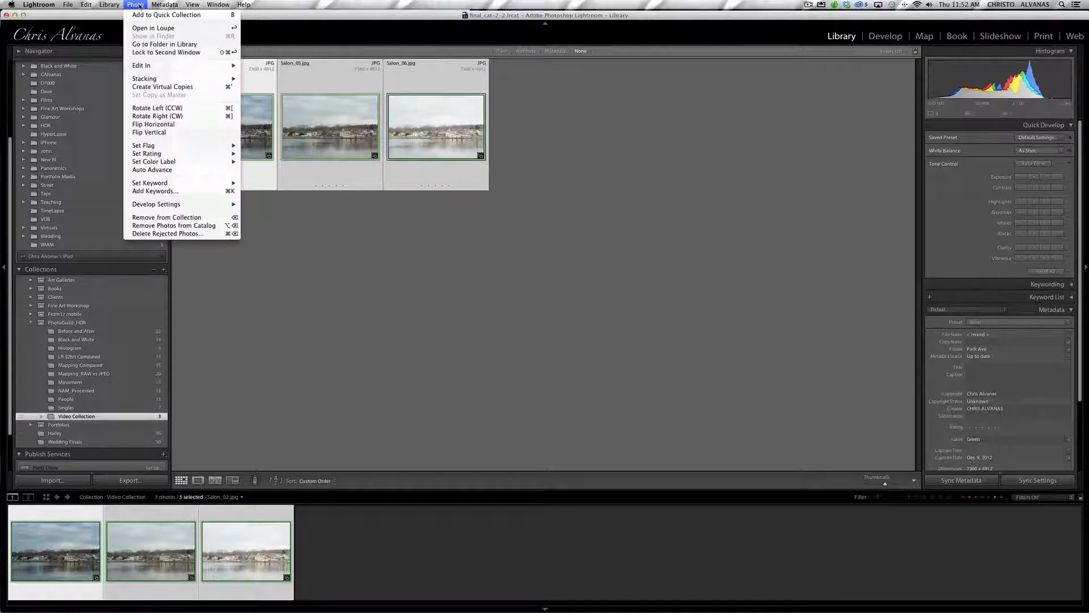
mouse_move(227, 78)
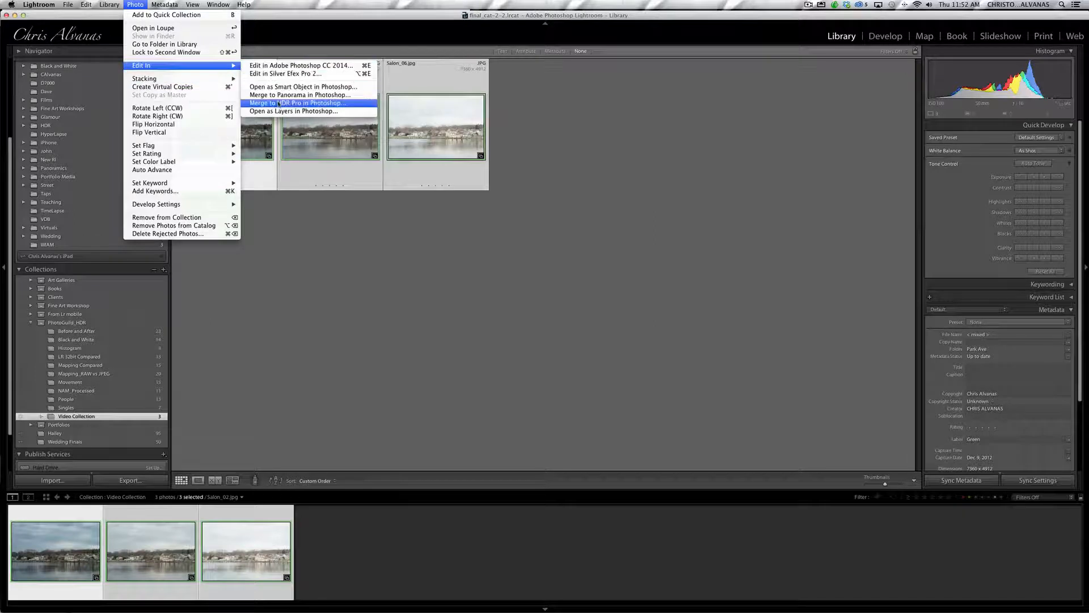
click(279, 104)
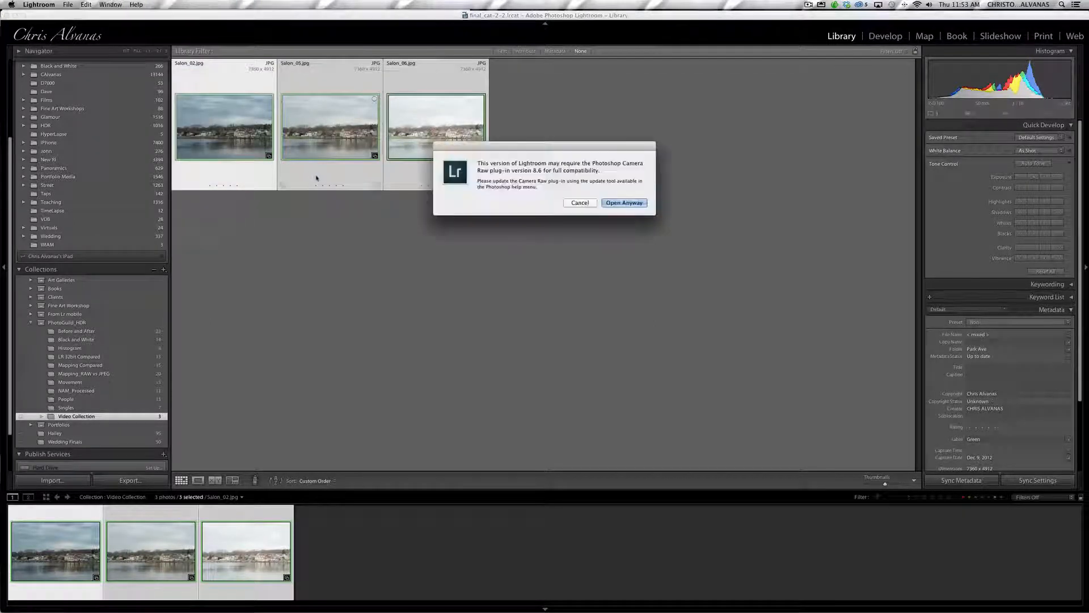
click(626, 203)
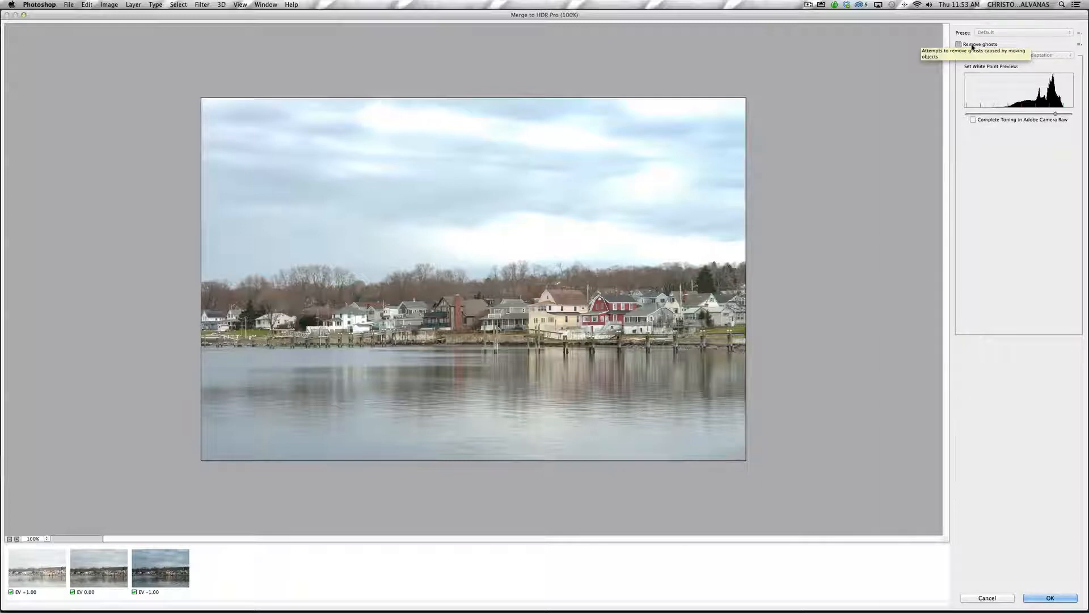
Preview ghost removal and leave it off, shift the white point to darken the preview, and accept the 32-bit HDR merge
click(973, 47)
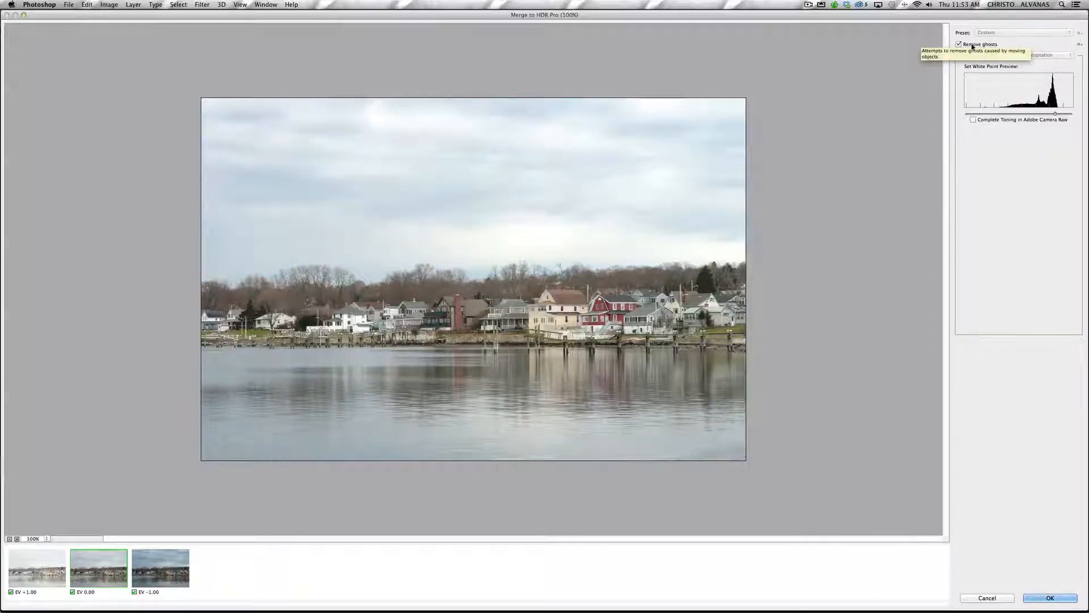
click(973, 46)
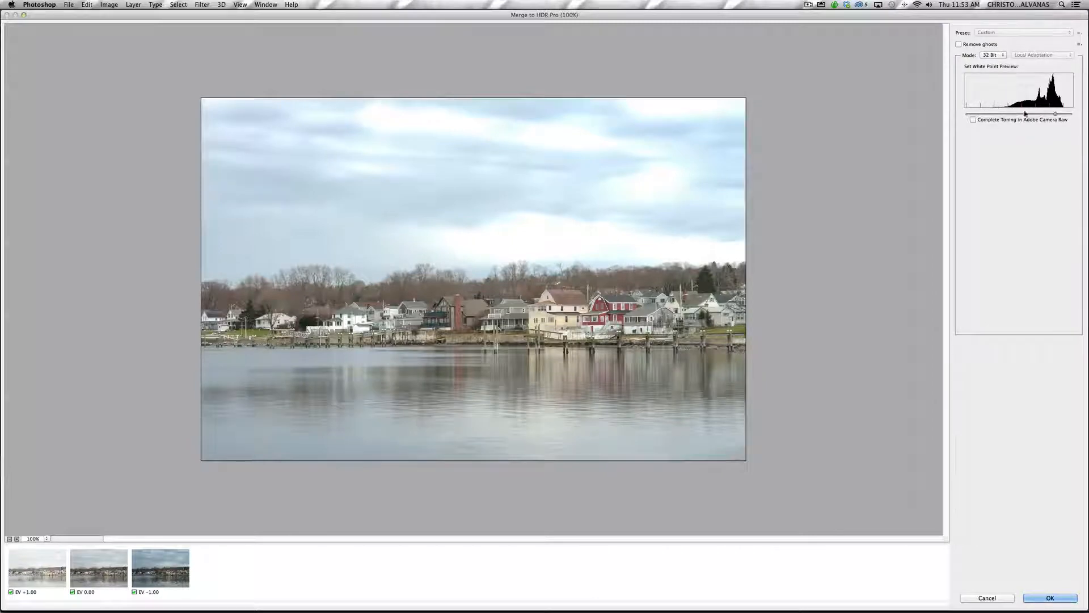
mouse_move(1056, 115)
mouse_down()
mouse_move(1033, 115)
mouse_move(1064, 118)
mouse_up()
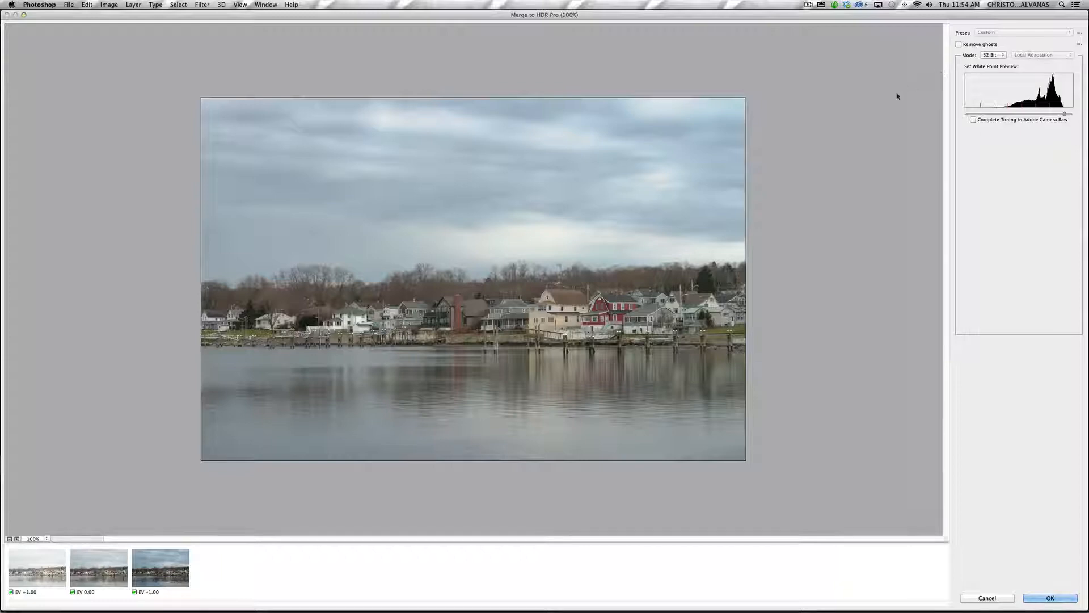
click(1077, 597)
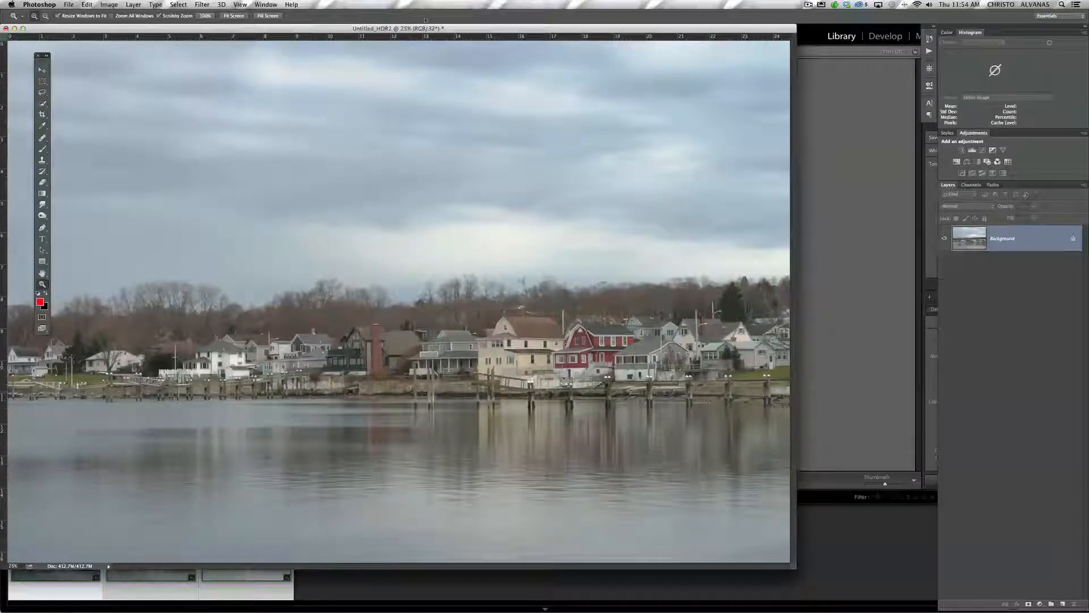
Save the merged 32-bit HDR image as Salon_02-Edit.tif, close it, and switch back to Lightroom
drag(478, 28, 534, 46)
key(super+s)
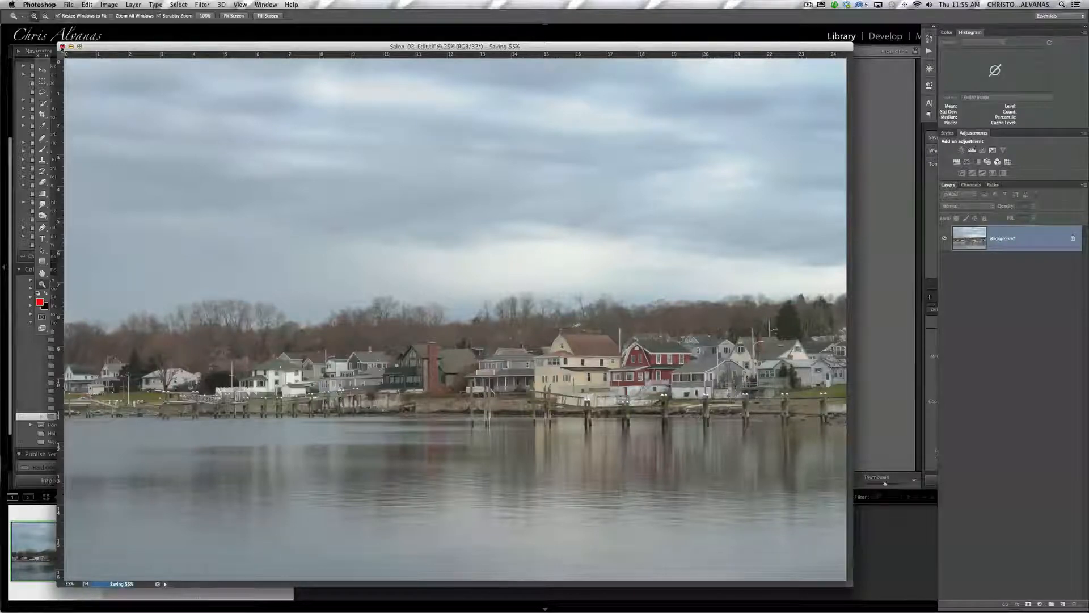
click(63, 46)
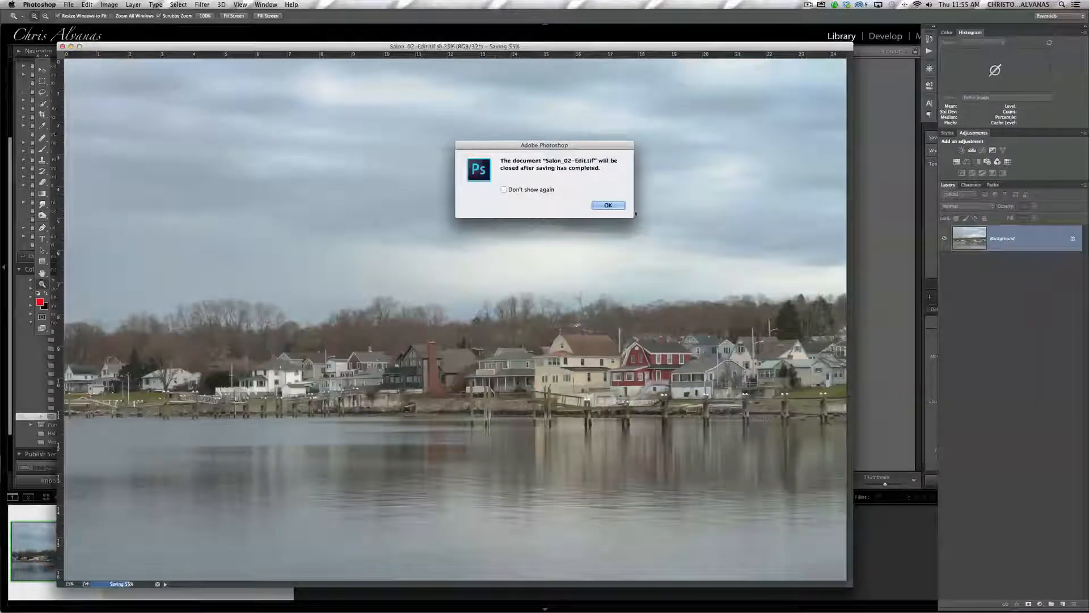
click(618, 205)
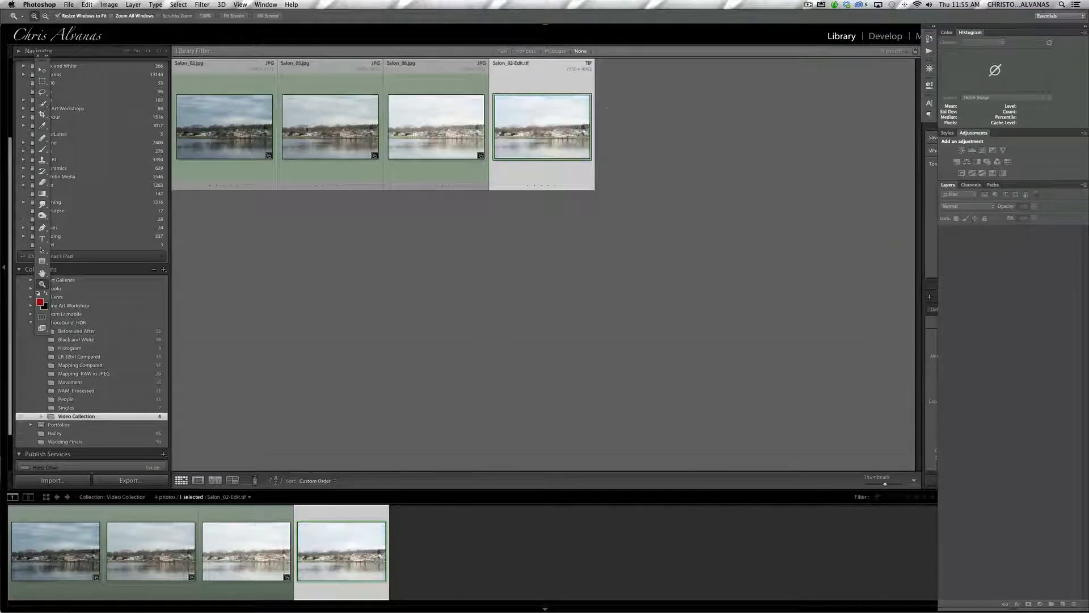
click(637, 164)
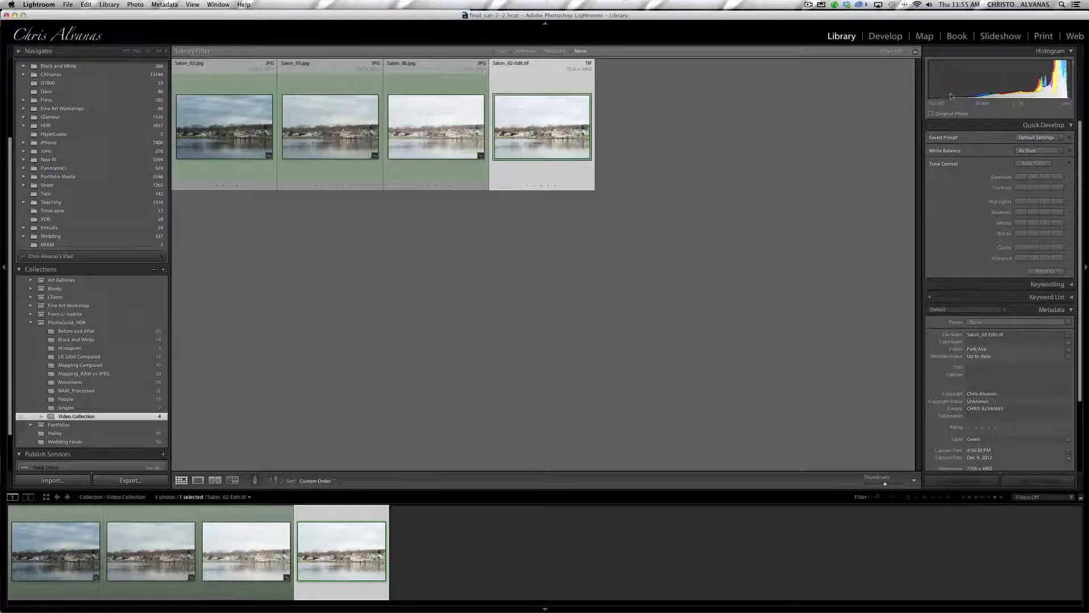
Open Salon_02-Edit.tif for developing and lower its basic exposure to -0.45
click(884, 36)
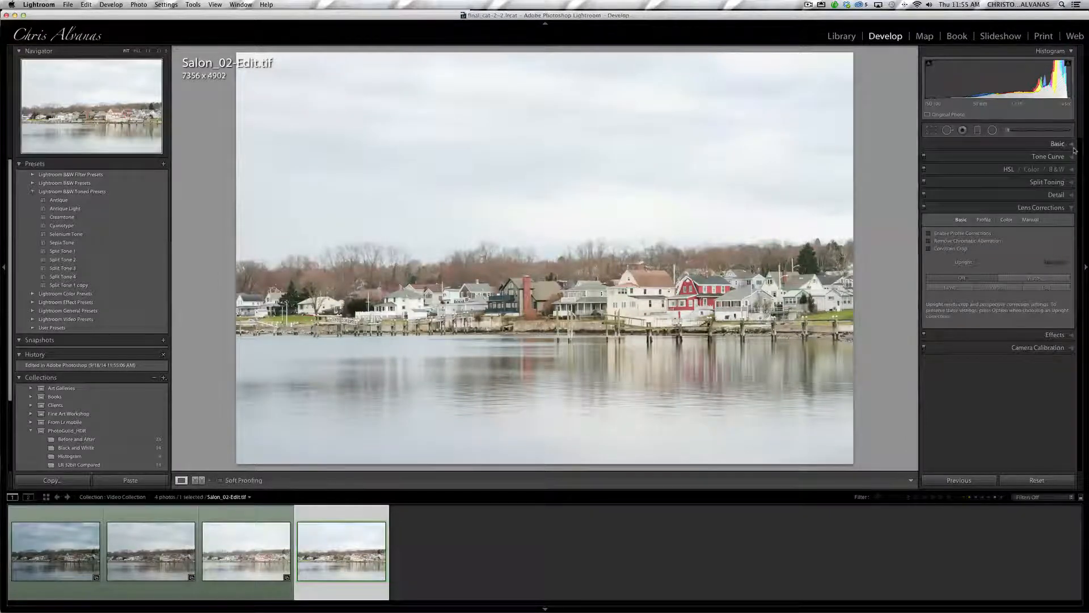
click(1074, 145)
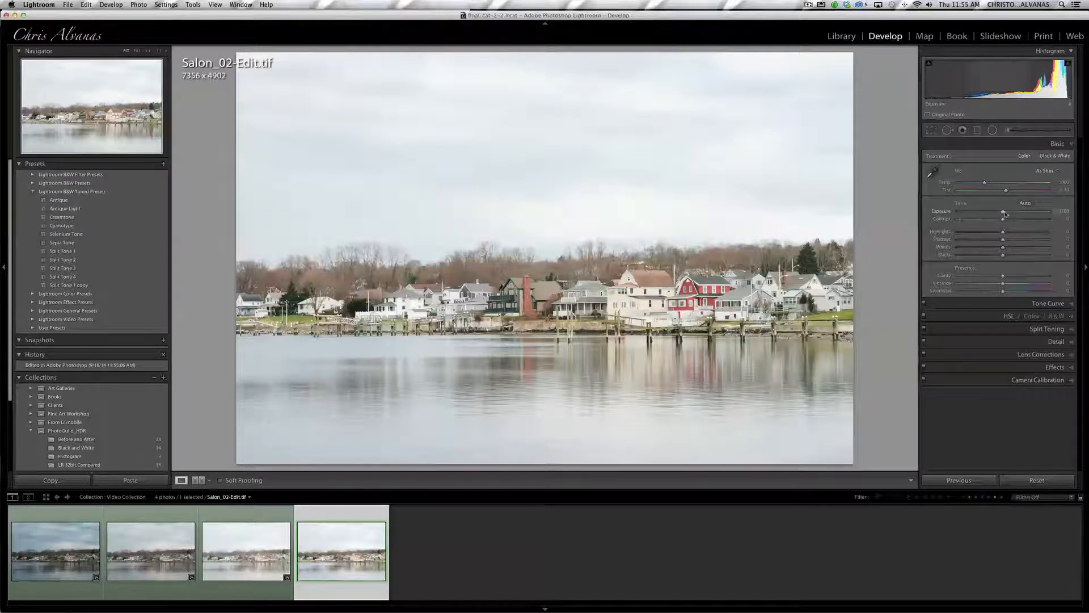
mouse_move(1006, 214)
mouse_down()
mouse_move(1060, 224)
mouse_move(898, 220)
mouse_move(1004, 231)
mouse_up()
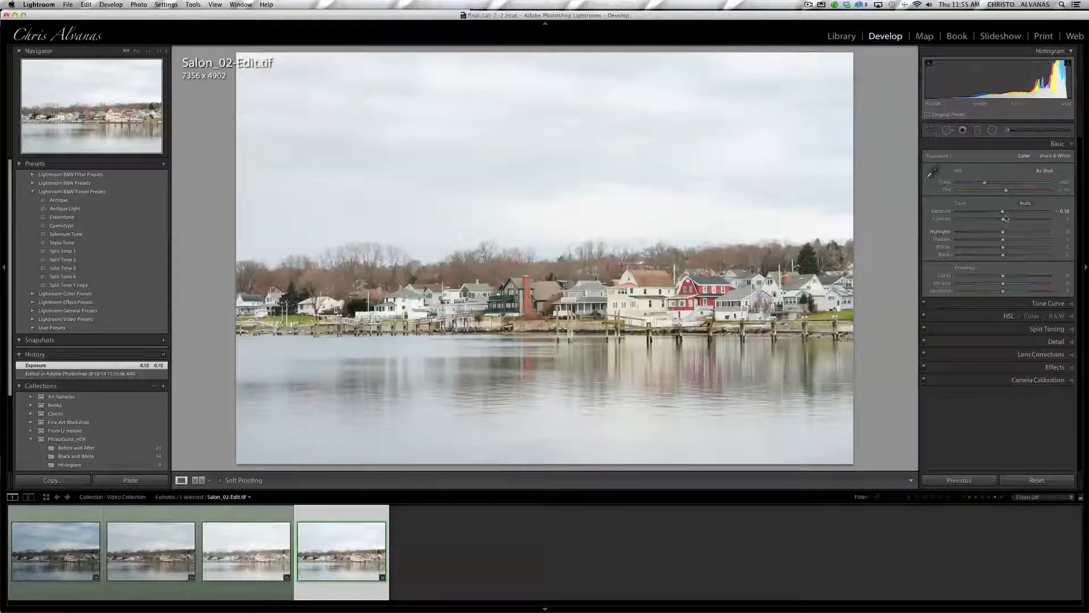
drag(1005, 213, 1002, 215)
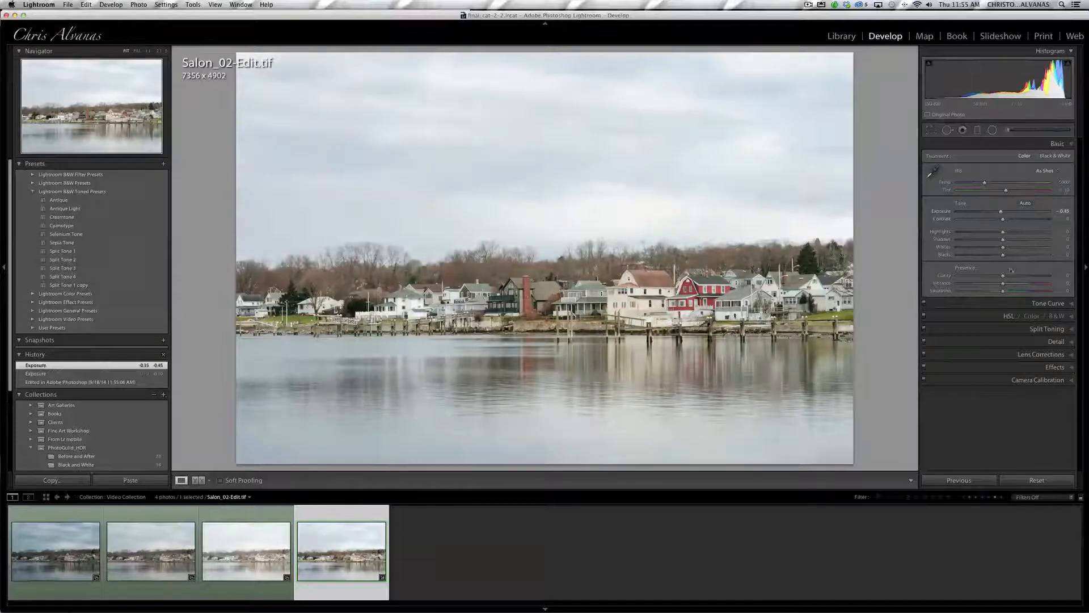
Set the photo's clarity to +7, vibrance to +21, shadows to +59, highlights to -100 and blacks to +10
drag(1006, 278, 1013, 288)
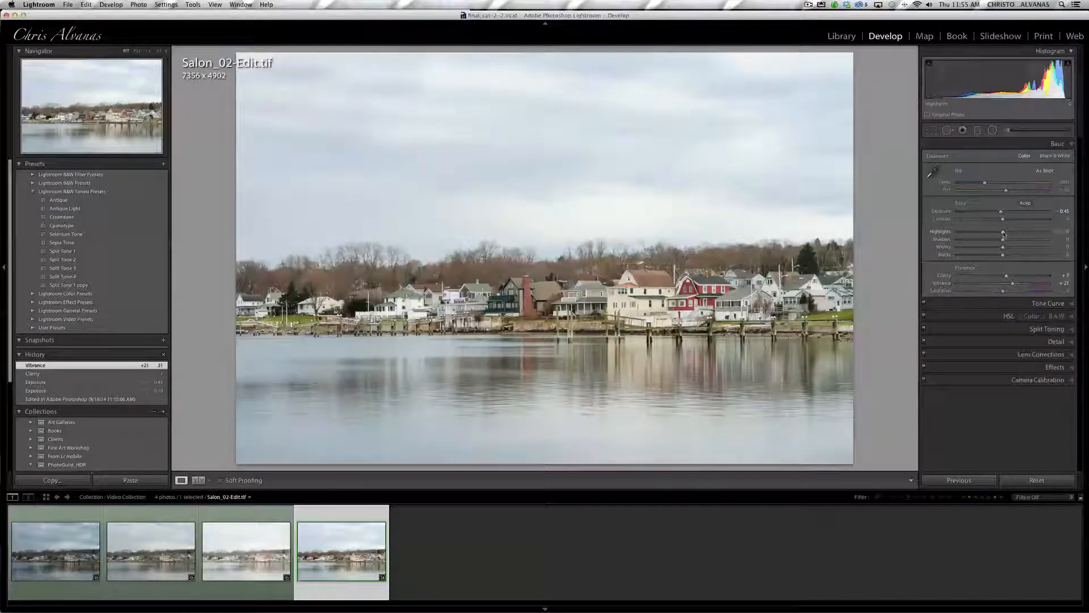
drag(1005, 241, 937, 240)
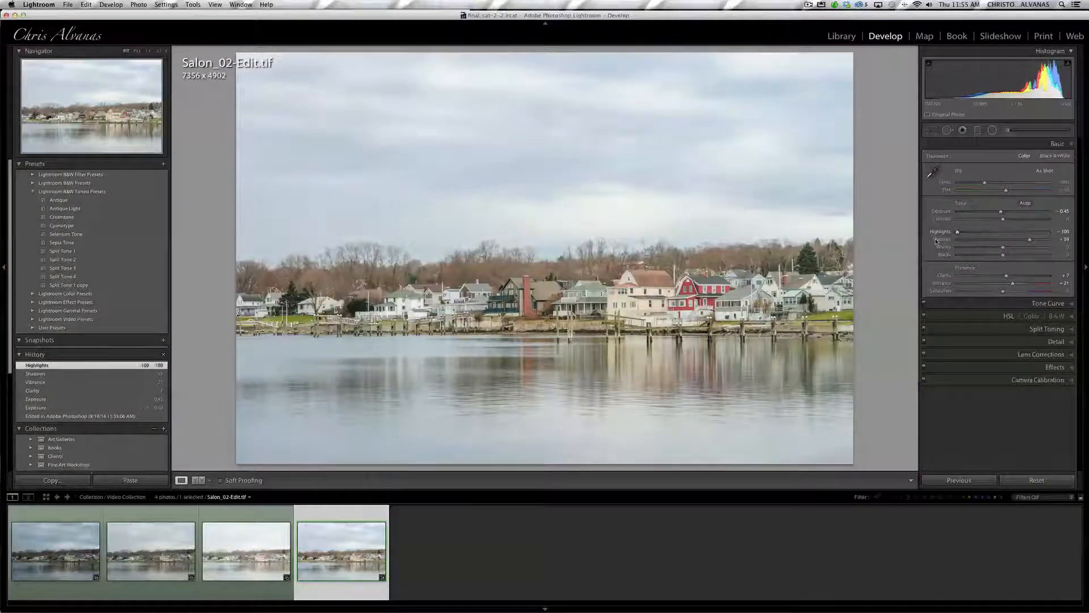
drag(1005, 256, 1008, 256)
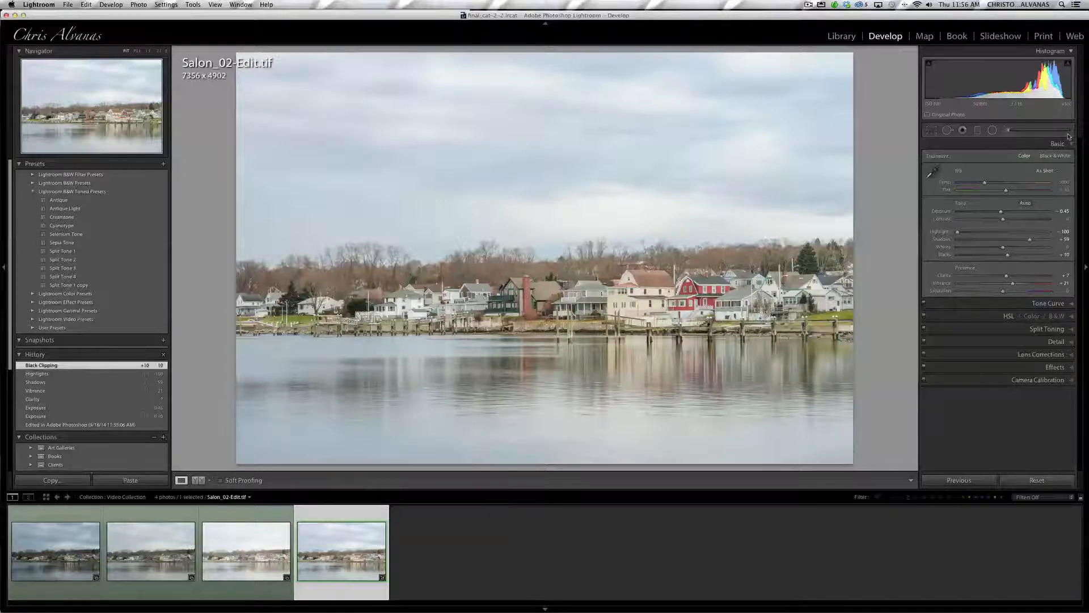
Paint an adjustment brush mask over the whole sky with the brush enlarged to size 14
click(1009, 131)
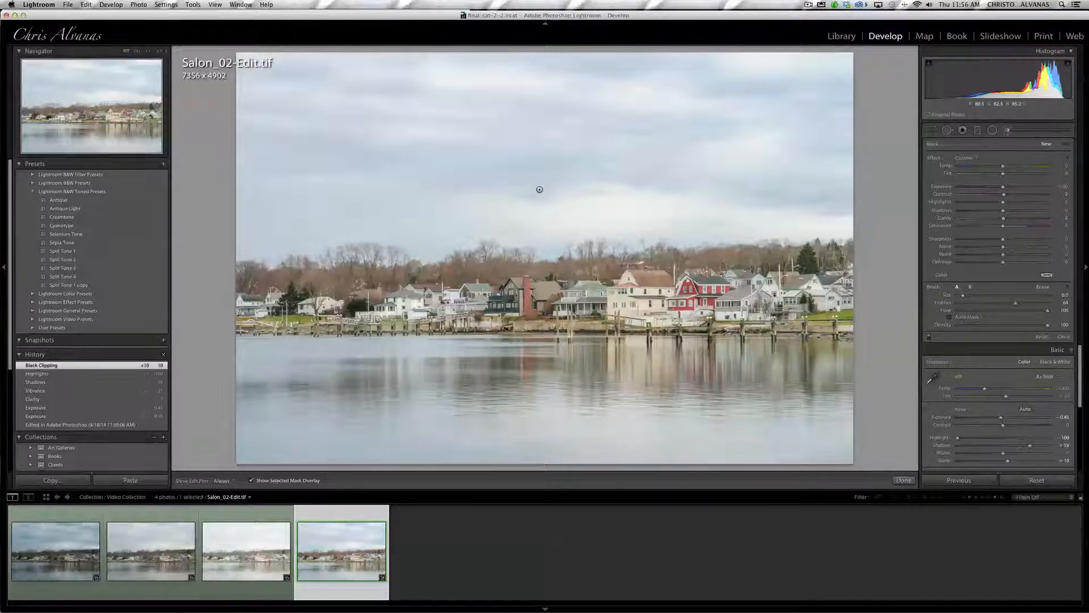
key(])
key(])
key(])
key(])
key(])
key(])
key(])
key(])
mouse_move(256, 67)
mouse_down()
mouse_move(267, 236)
mouse_move(292, 226)
mouse_move(840, 206)
mouse_move(832, 55)
mouse_move(275, 68)
mouse_move(275, 80)
mouse_move(815, 93)
mouse_move(815, 118)
mouse_move(317, 118)
mouse_move(296, 143)
mouse_move(418, 157)
mouse_move(764, 156)
mouse_move(815, 165)
mouse_move(815, 179)
mouse_move(278, 183)
mouse_up()
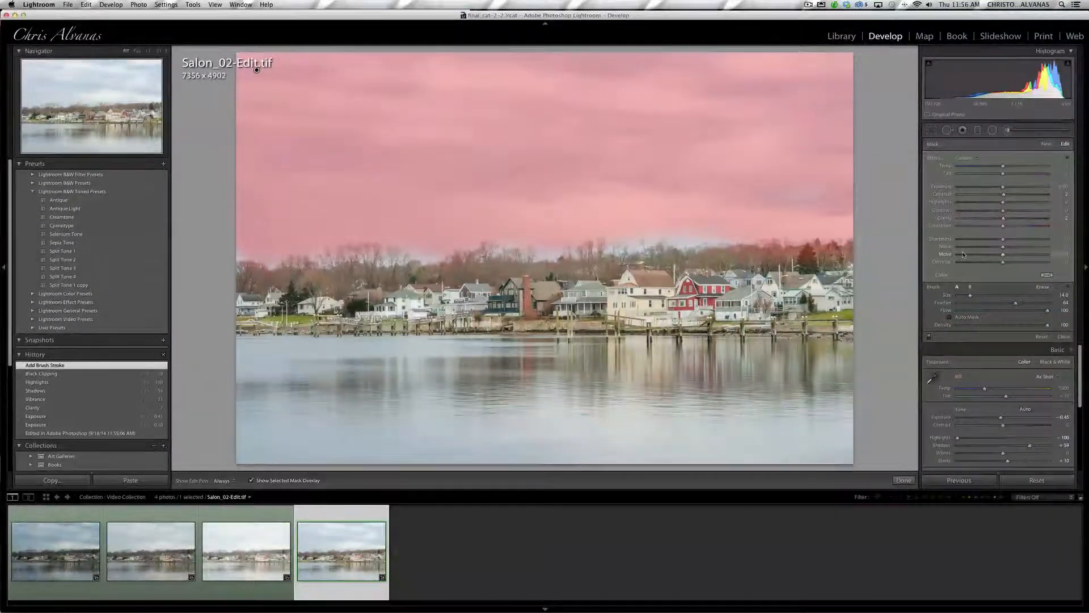
Lower the sky mask's exposure, raise its clarity and saturation, cool its temperature, and check the mask coverage with the overlay
key(o)
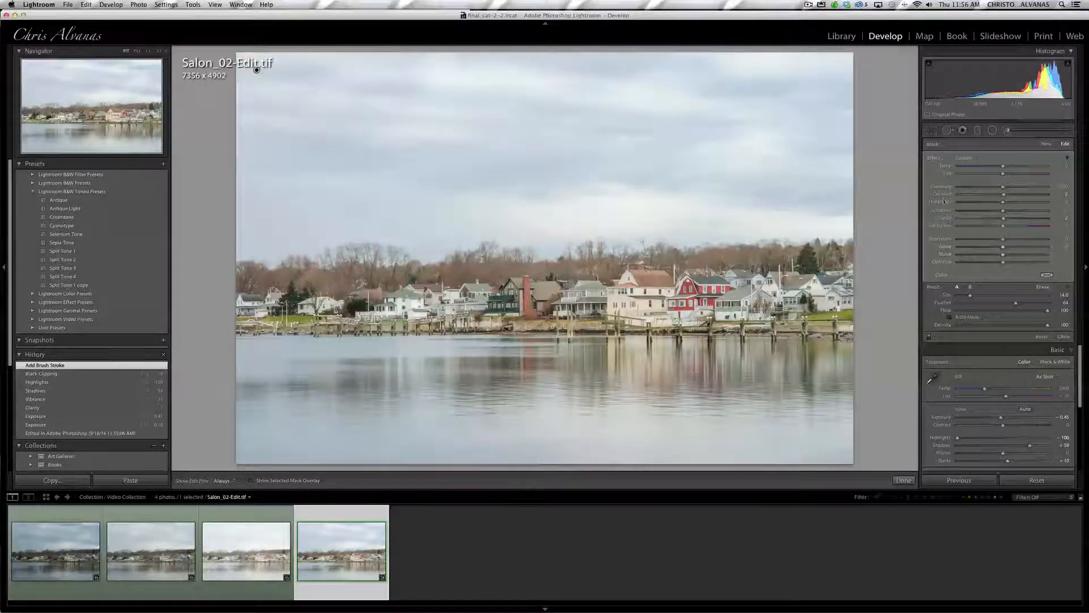
drag(1005, 192, 994, 192)
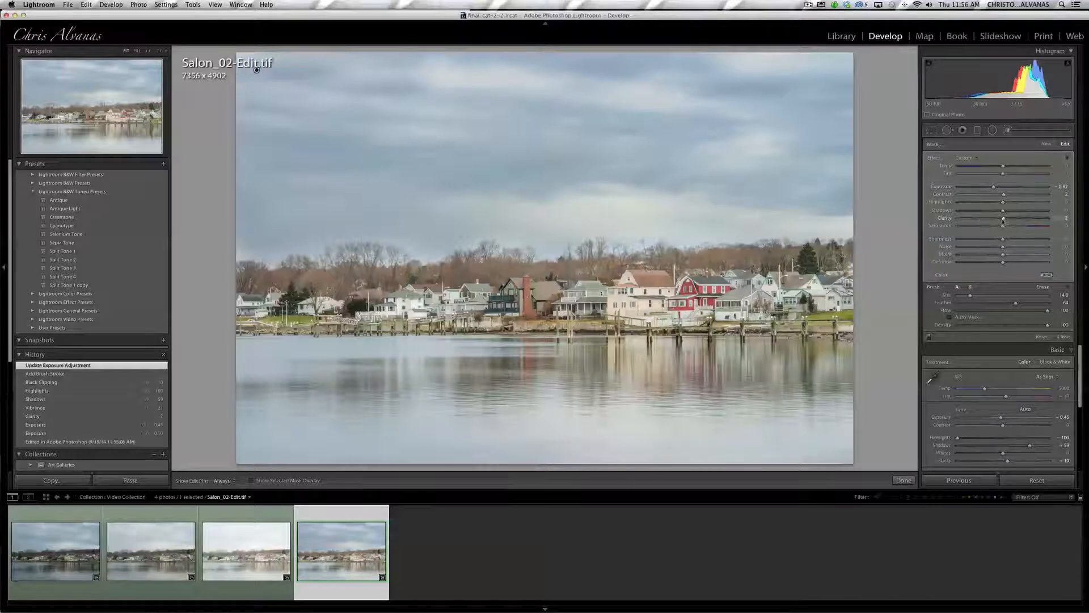
drag(1004, 221, 1011, 227)
drag(1004, 168, 993, 170)
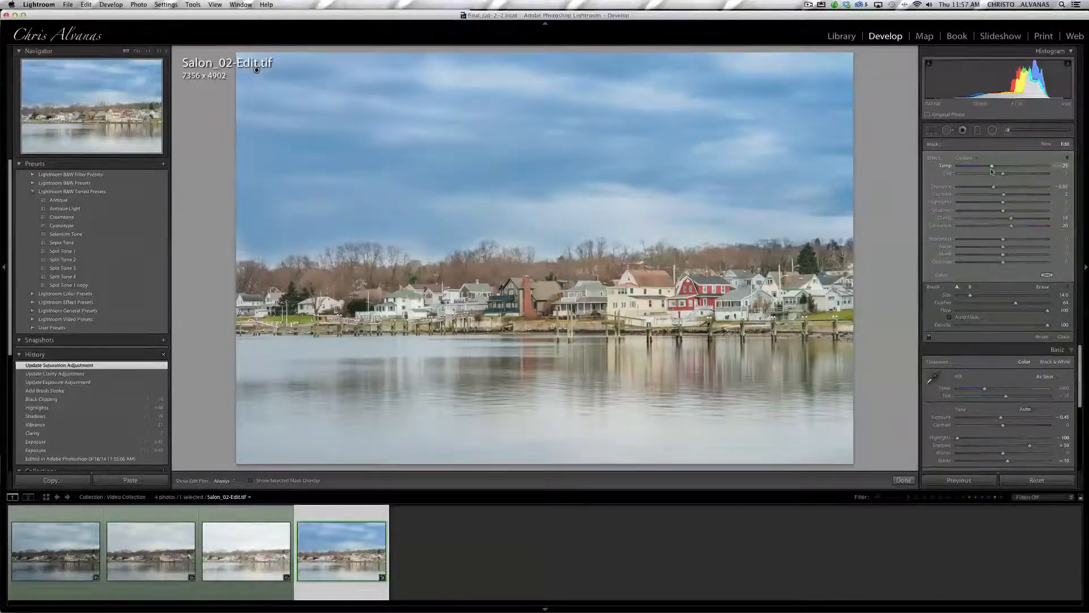
drag(992, 172, 997, 171)
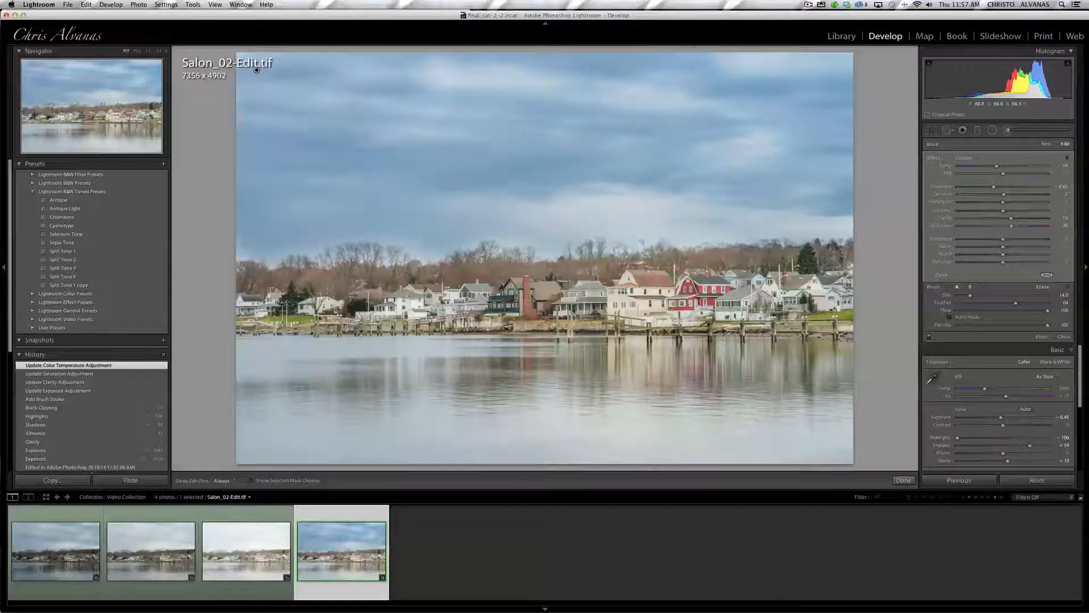
key(o)
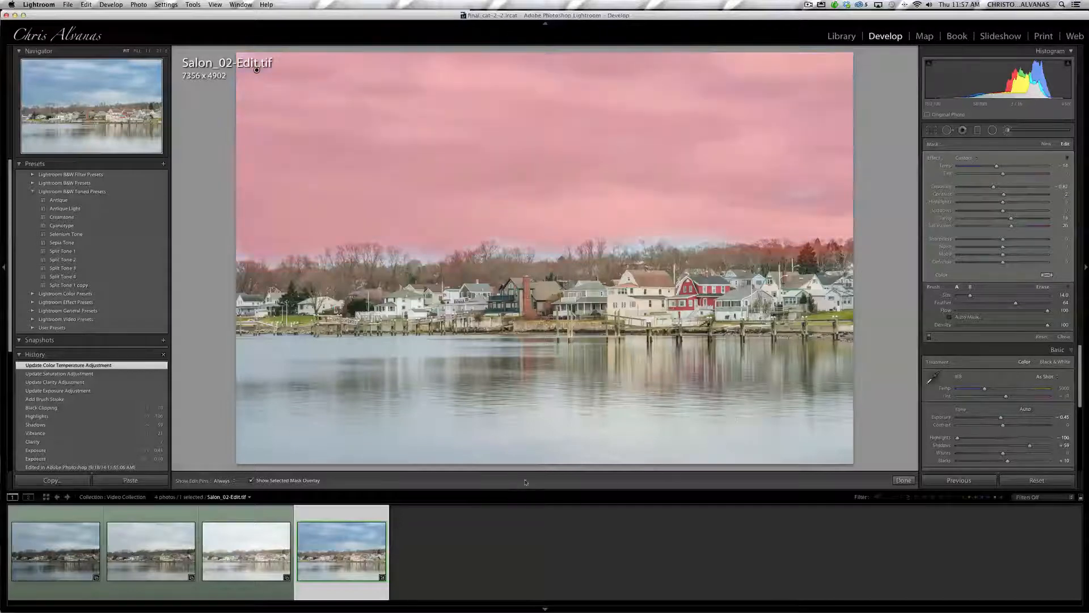
key(o)
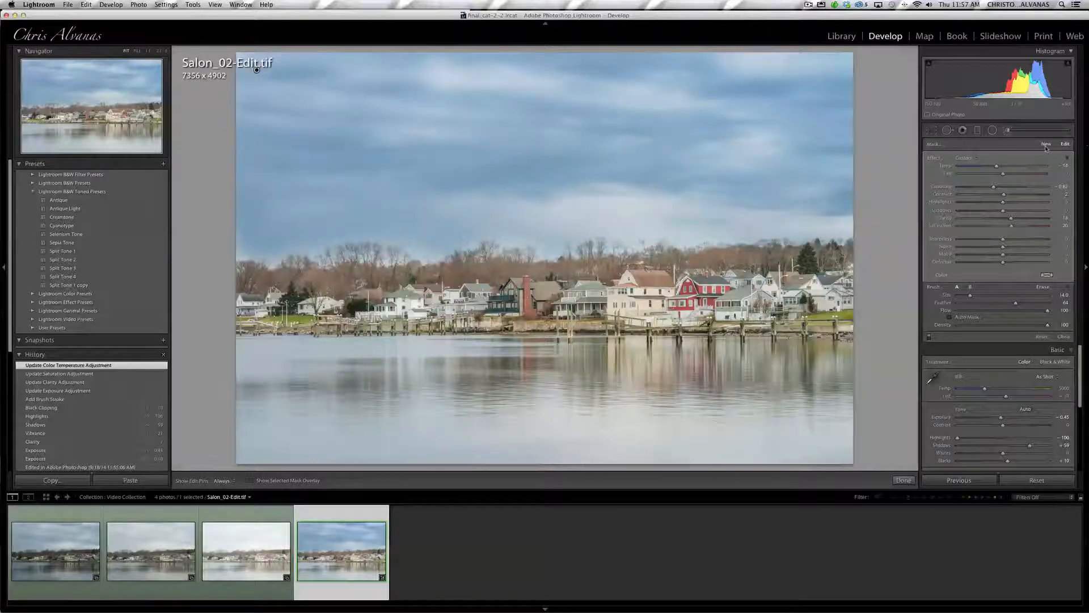
Paint a new adjustment brush mask over the water and cool its temperature to -27
click(1047, 145)
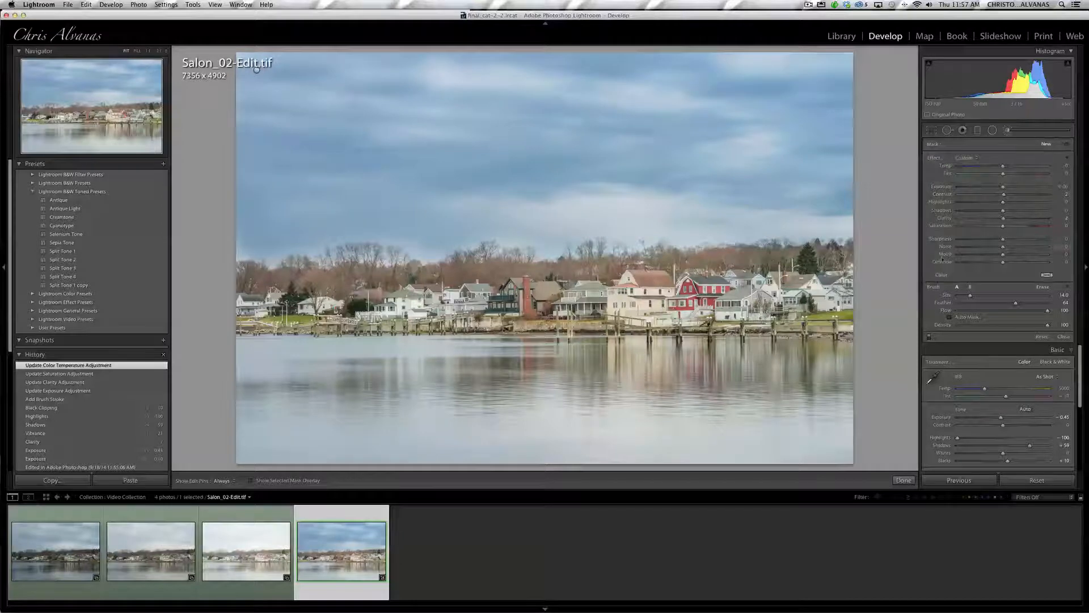
key(o)
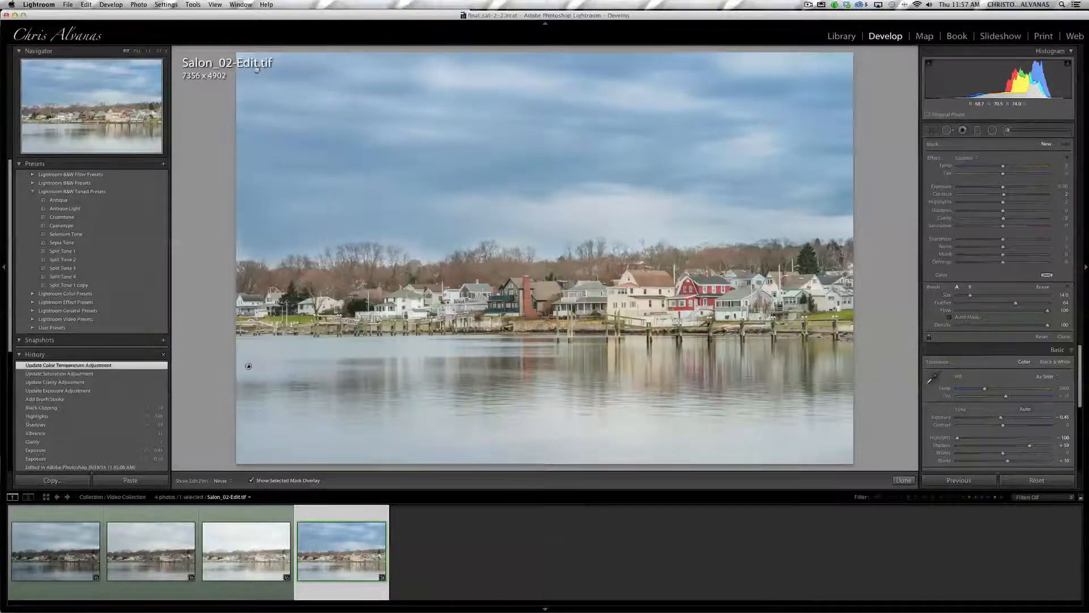
key(h)
mouse_move(246, 365)
mouse_down()
mouse_move(836, 373)
mouse_move(848, 378)
mouse_move(827, 399)
mouse_move(756, 408)
mouse_move(258, 421)
mouse_move(276, 434)
mouse_move(398, 447)
mouse_move(852, 442)
mouse_up()
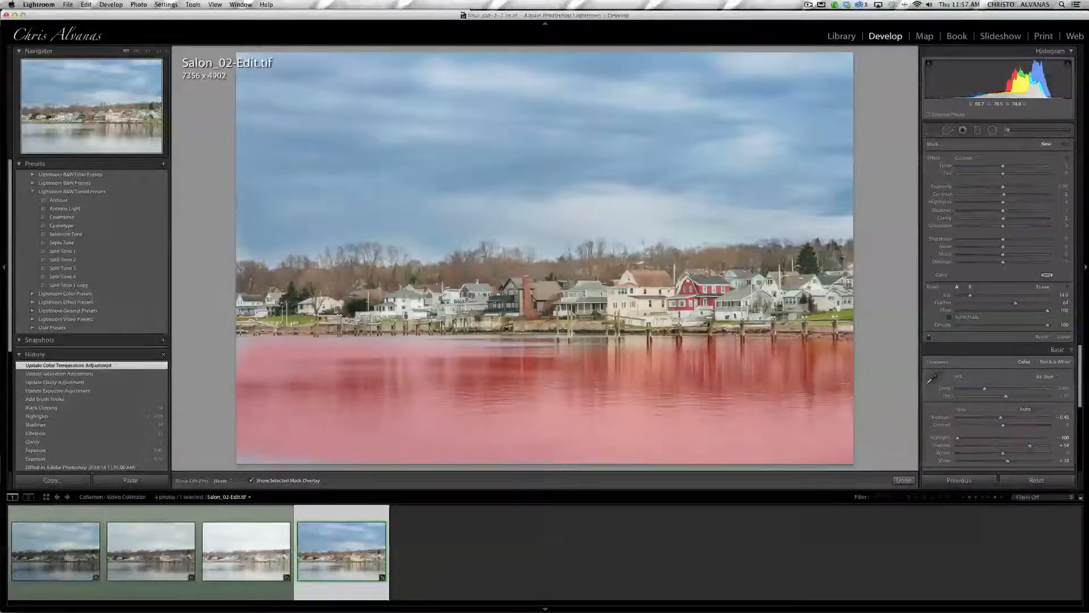
mouse_move(229, 369)
mouse_down()
mouse_move(266, 428)
mouse_move(253, 414)
mouse_up()
key(o)
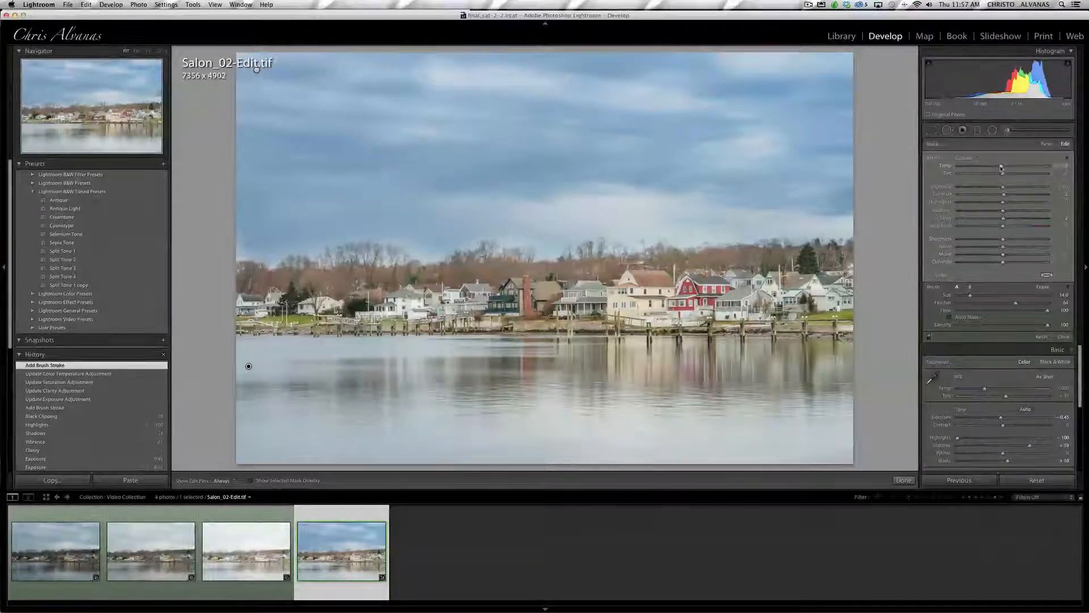
drag(1003, 168, 990, 168)
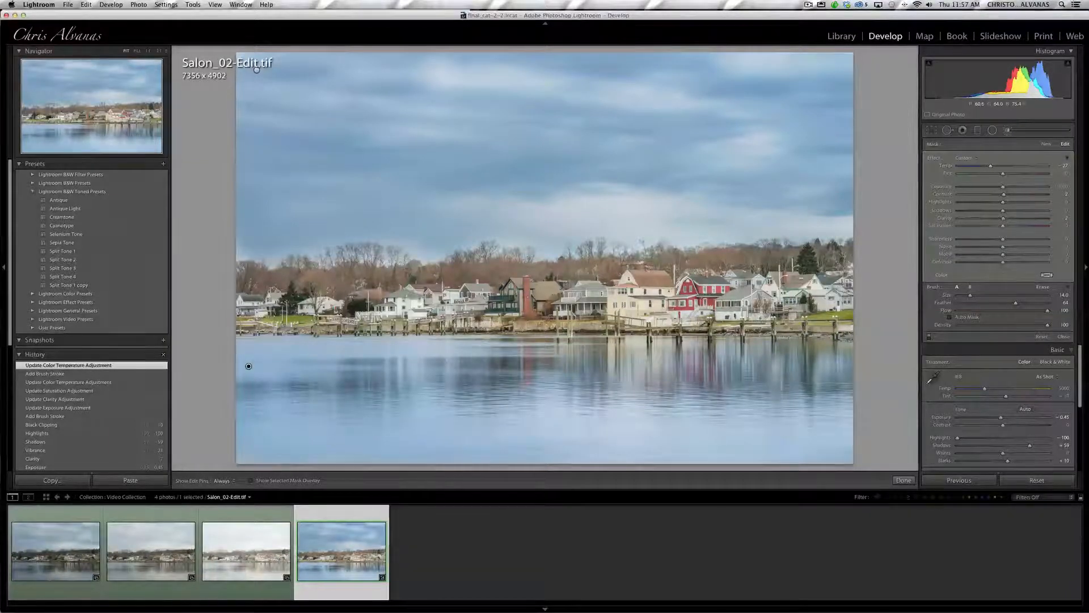
Reselect the sky mask, reduce its saturation below zero, and increase its contrast
click(257, 70)
mouse_move(1012, 227)
mouse_down()
mouse_move(983, 228)
mouse_move(1007, 194)
mouse_move(1024, 197)
mouse_move(1009, 201)
mouse_up()
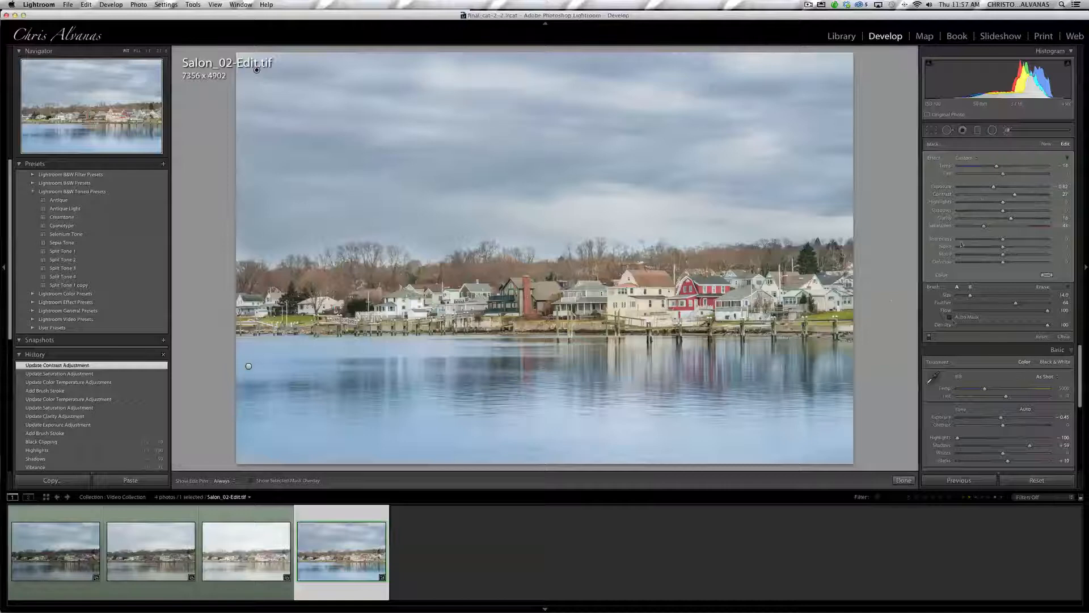
Paint a new adjustment brush mask over the shoreline houses and trees using the mask overlay, and raise its saturation and clarity
click(1045, 144)
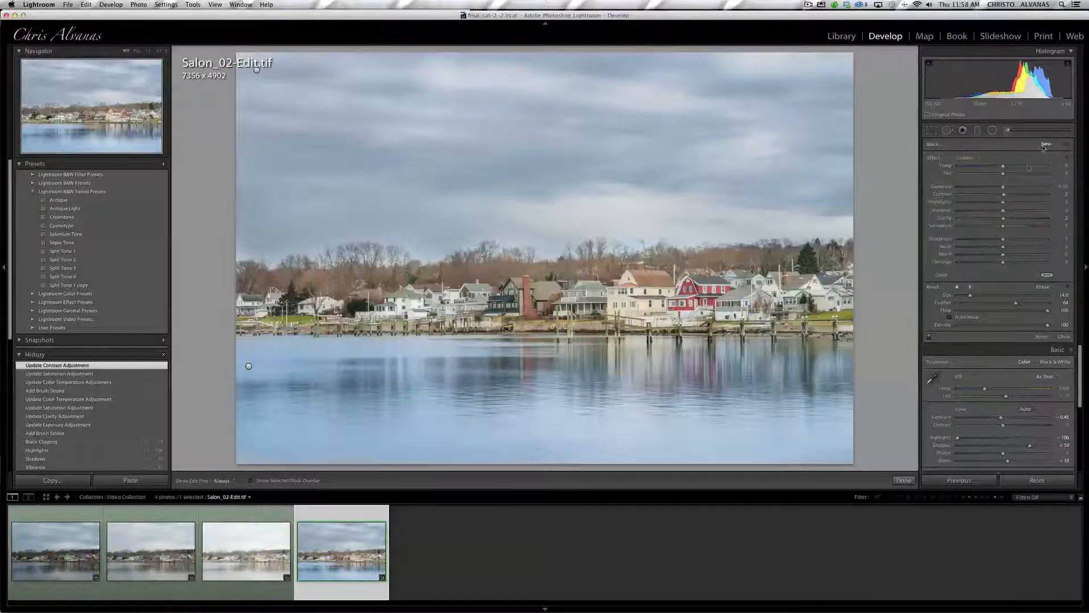
key(o)
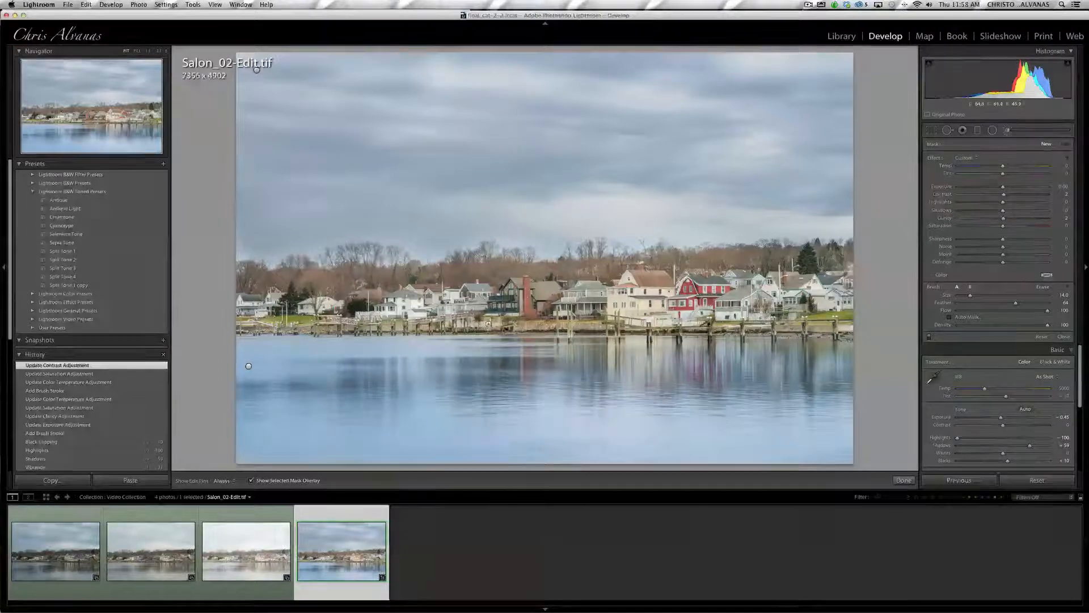
mouse_move(309, 296)
mouse_down()
mouse_move(247, 306)
mouse_move(273, 322)
mouse_move(681, 301)
mouse_move(845, 315)
mouse_move(843, 334)
mouse_move(840, 272)
mouse_move(690, 261)
mouse_move(355, 264)
mouse_move(249, 281)
mouse_up()
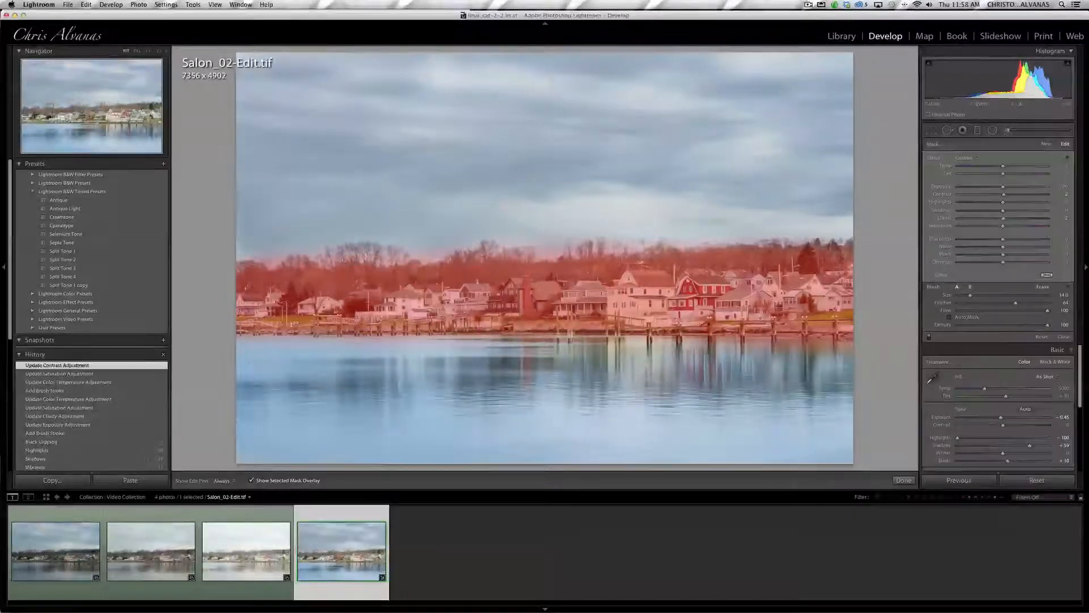
key(o)
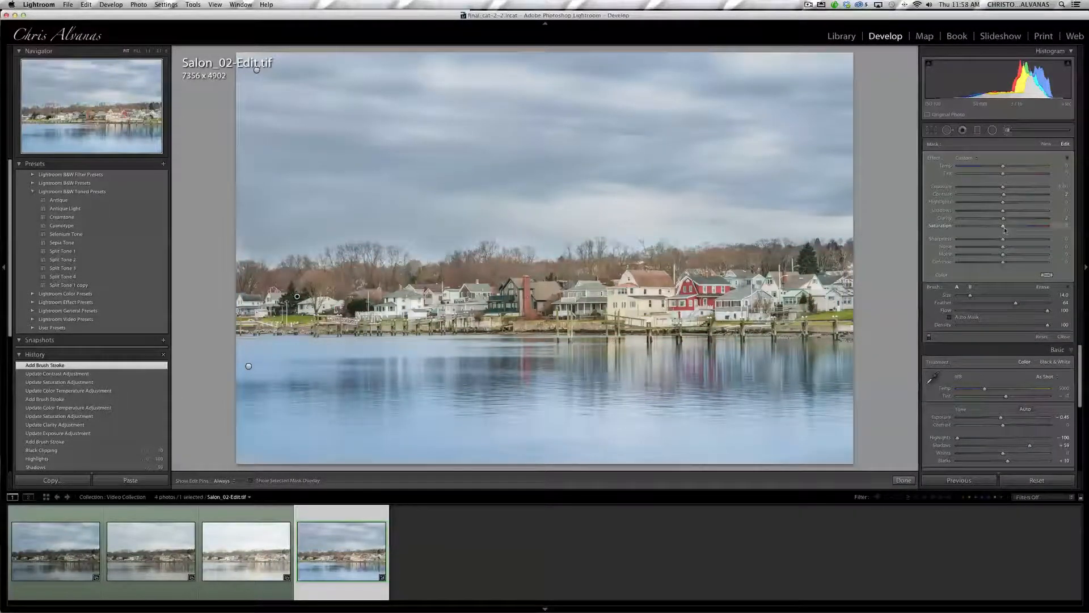
drag(1005, 229, 1017, 224)
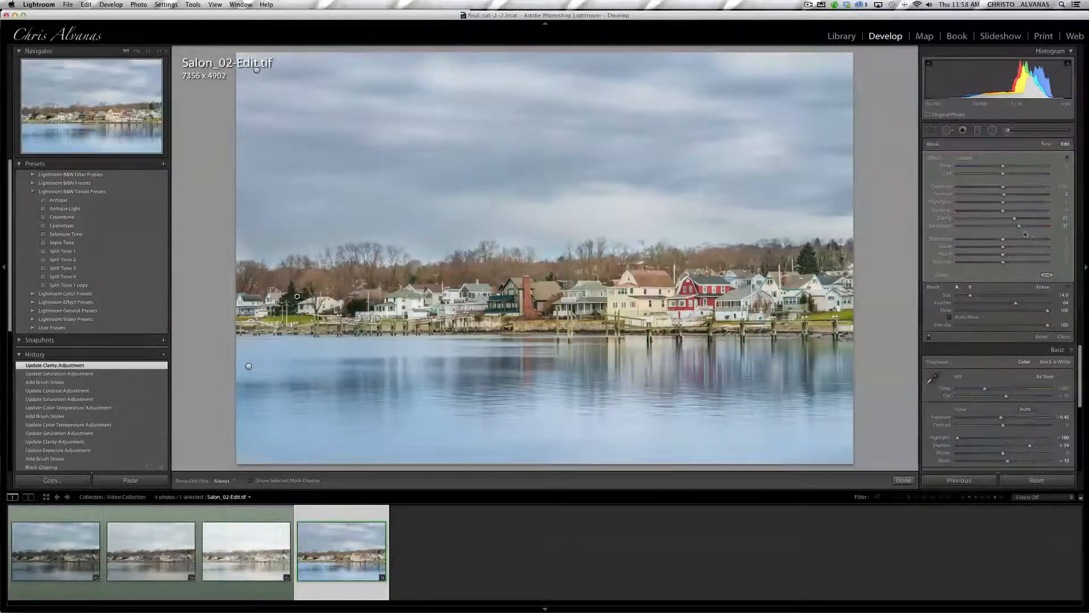
Paint a new adjustment brush mask over the colored house reflections in the water using the mask overlay, and raise its saturation
click(1047, 145)
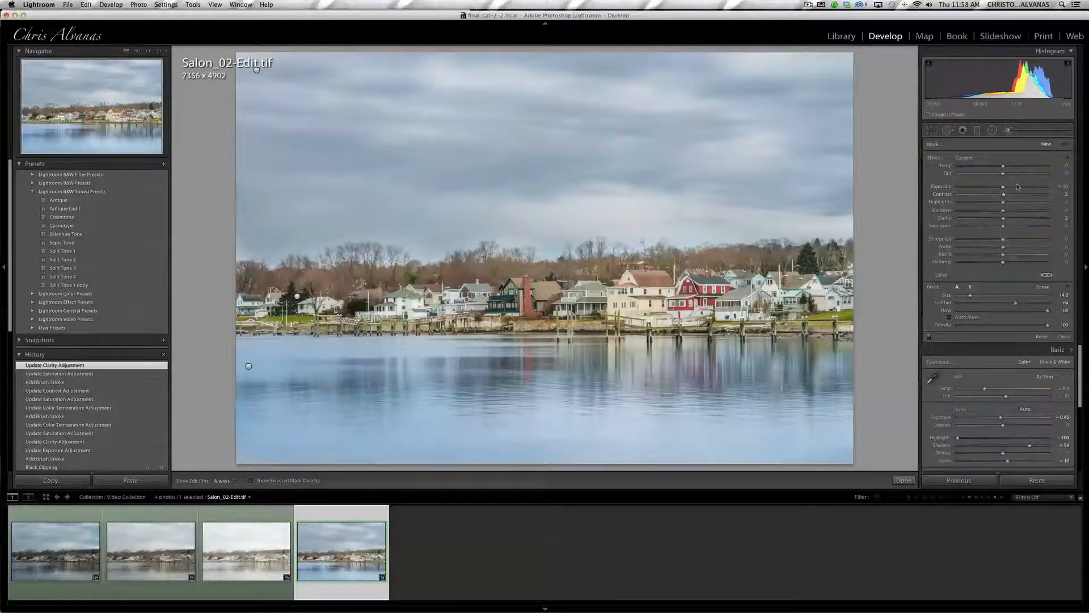
key(o)
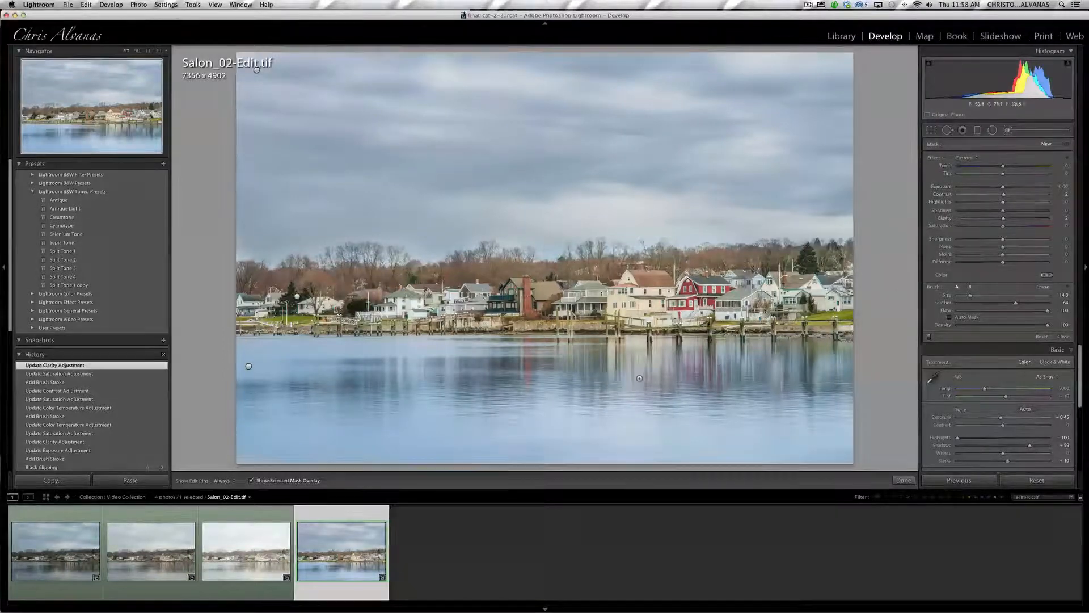
key(h)
mouse_move(633, 366)
mouse_down()
mouse_move(616, 364)
mouse_move(852, 369)
mouse_up()
key(h)
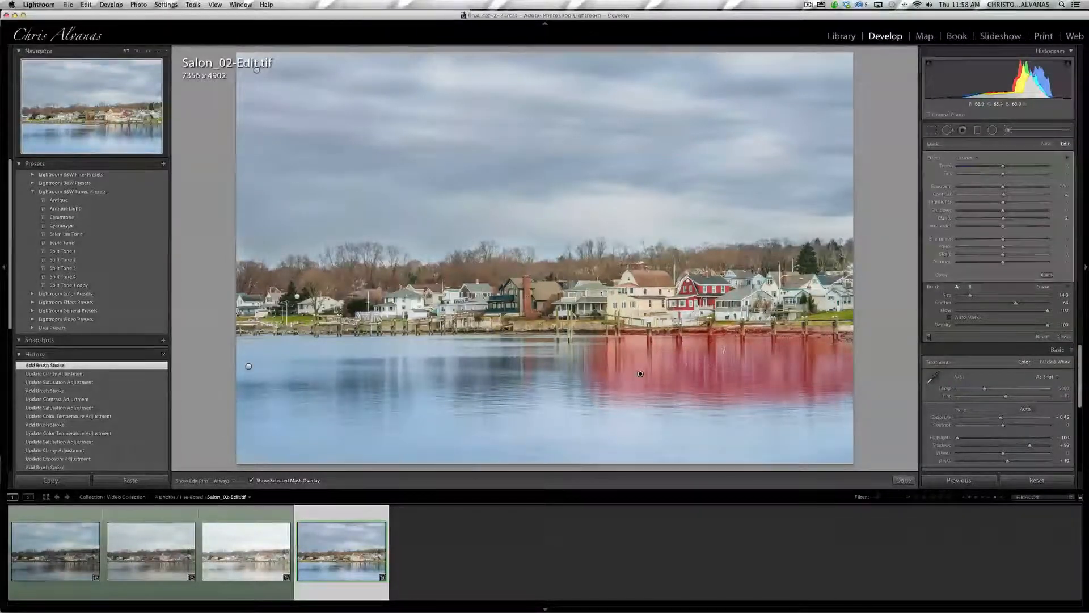
key(o)
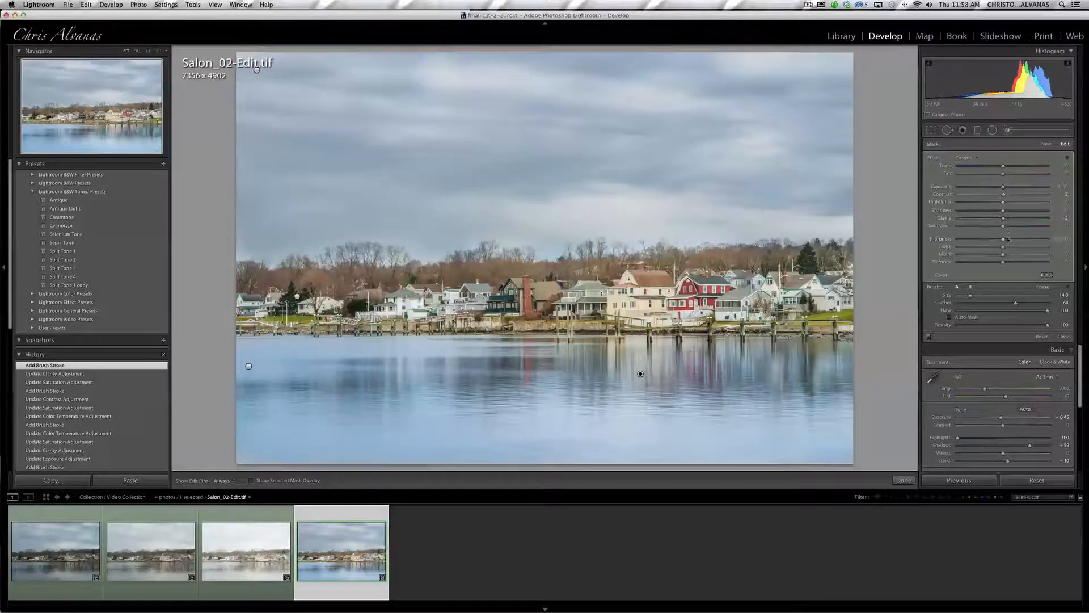
mouse_move(1004, 227)
mouse_down()
mouse_move(1036, 228)
mouse_move(1022, 234)
mouse_up()
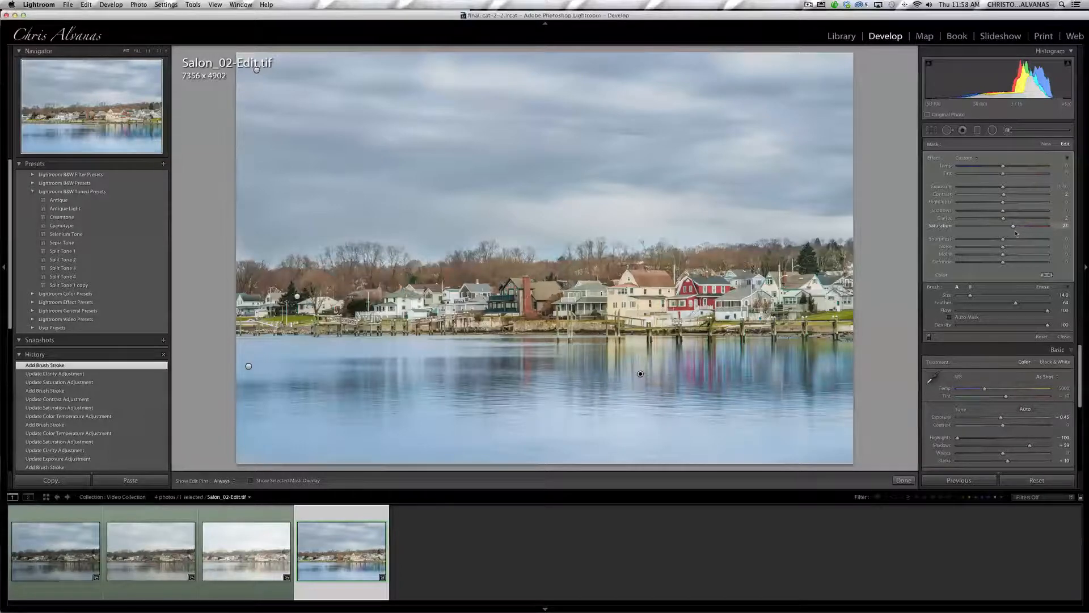